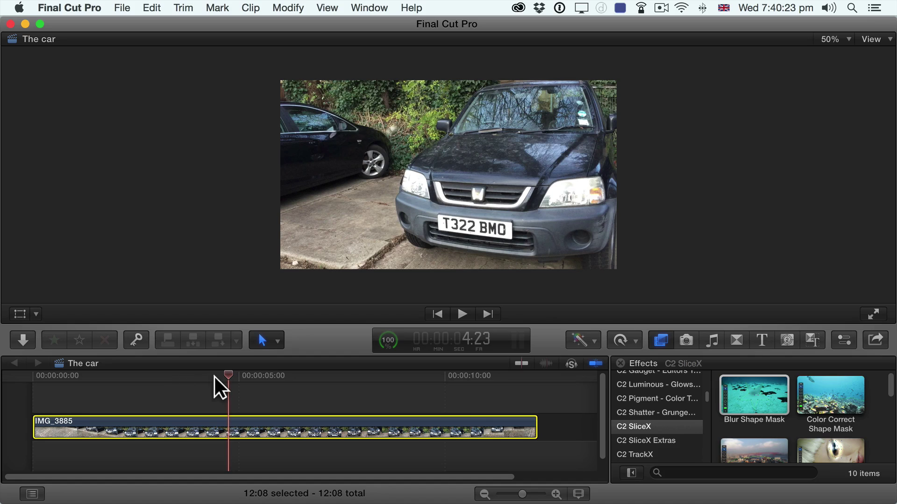
Play the IMG_3885 car clip from several points to review how the number plate moves through the shot
left_click(214, 377)
key("space")
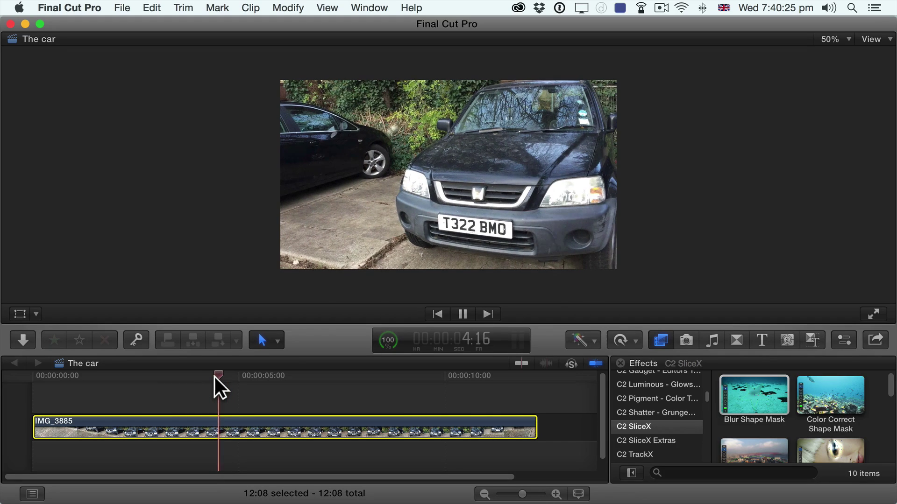
key("space")
left_click(211, 376)
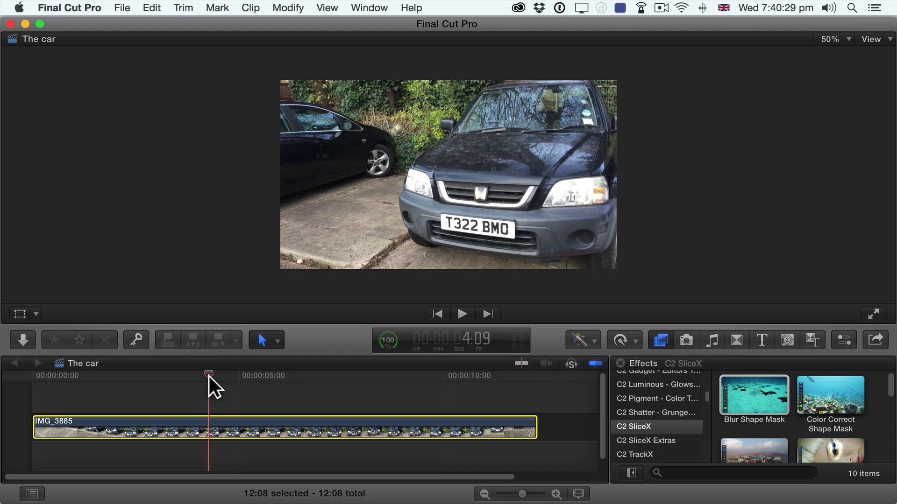
key("space")
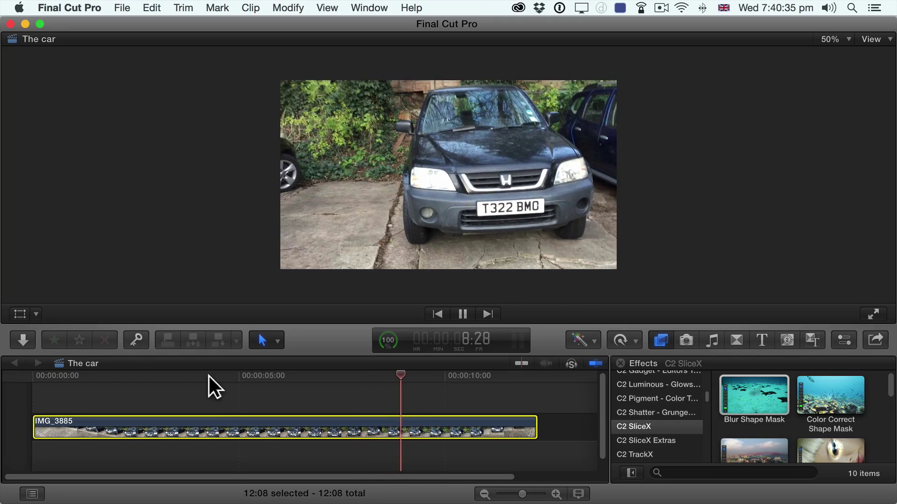
key("space")
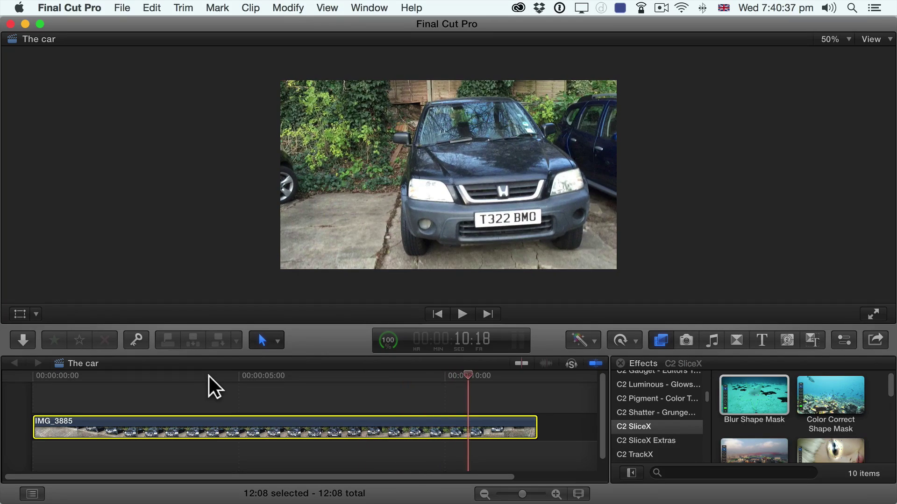
left_click_drag(211, 375, 199, 374)
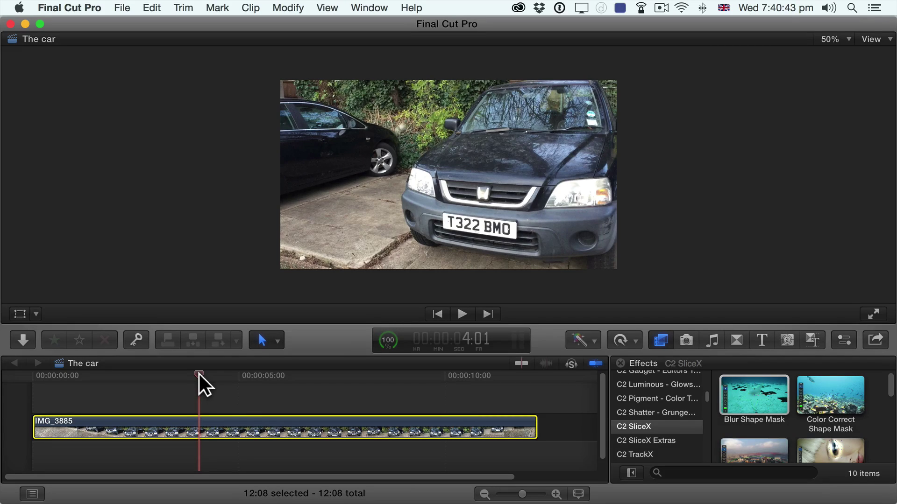
left_click_drag(199, 374, 117, 373)
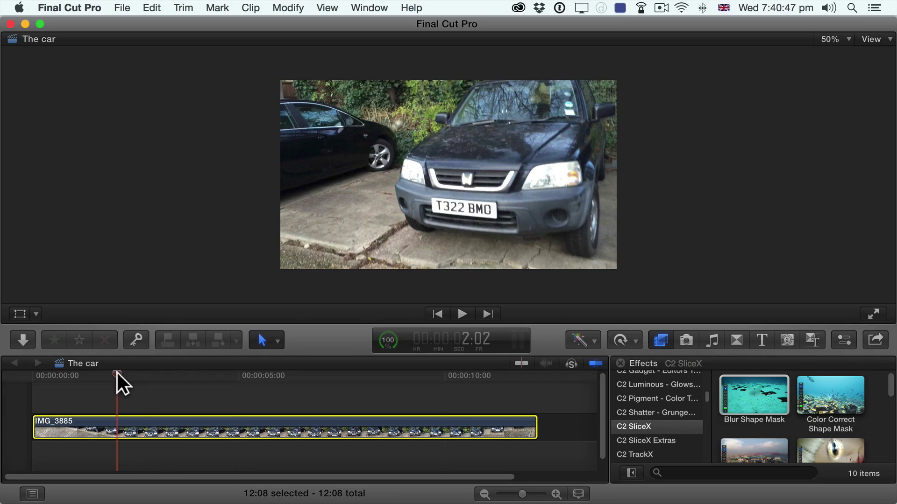
key("space")
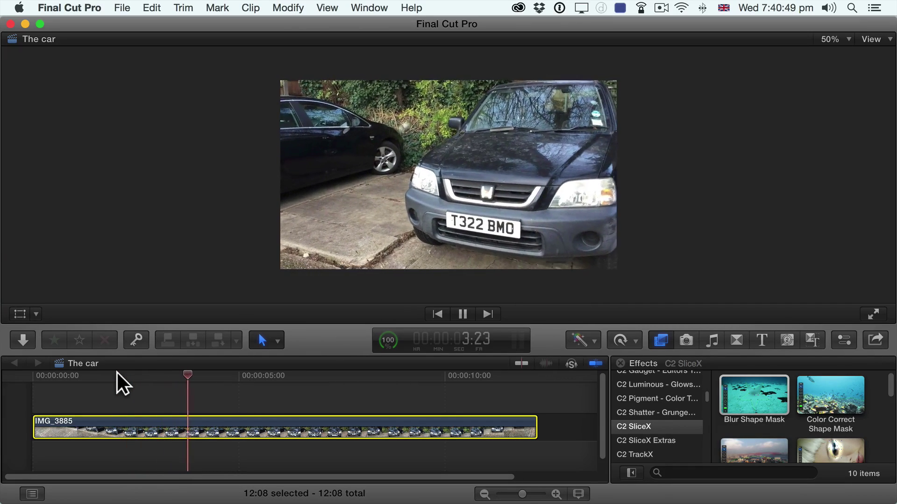
key("space")
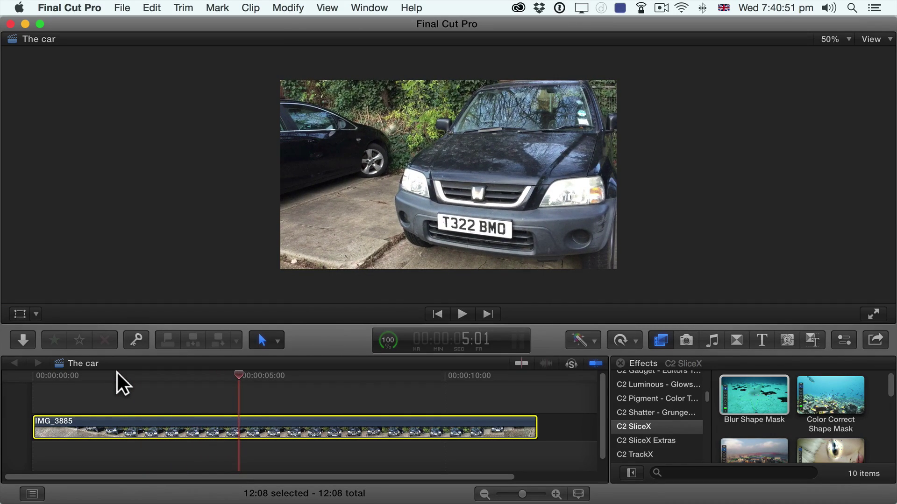
Step back frame by frame to 4:19, where the number plate is clearly visible, and mark that frame
key("Left")
key("Left")
key("Left")
key("Left")
key("Left")
key("Left")
key("Left")
key("Left")
key("Left")
key("Left")
key("Left")
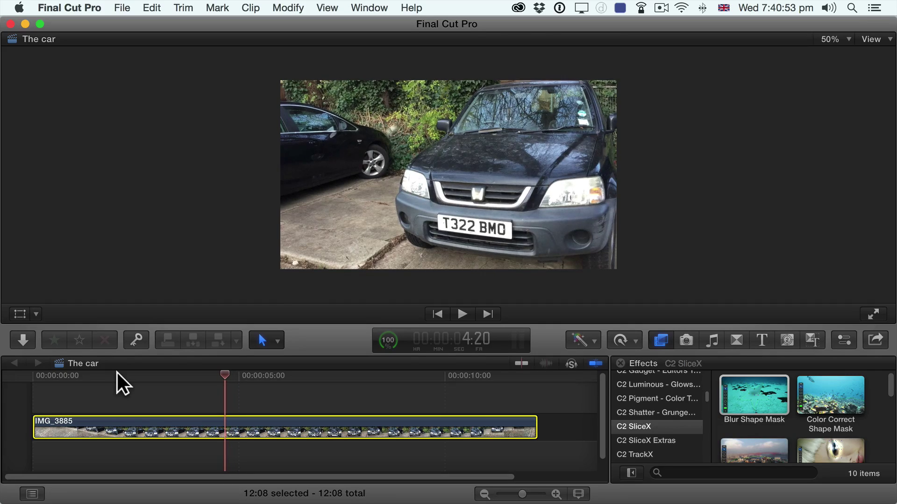
key("Left")
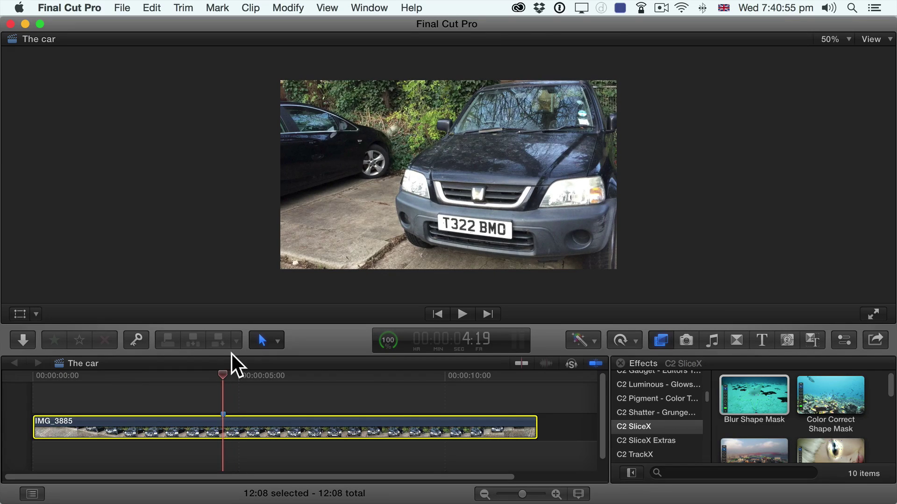
Apply the C2 SliceX Blur Shape Mask effect to the IMG_3885 clip, dismissing the license offer and collapsing the SliceX information strip
left_click(627, 427)
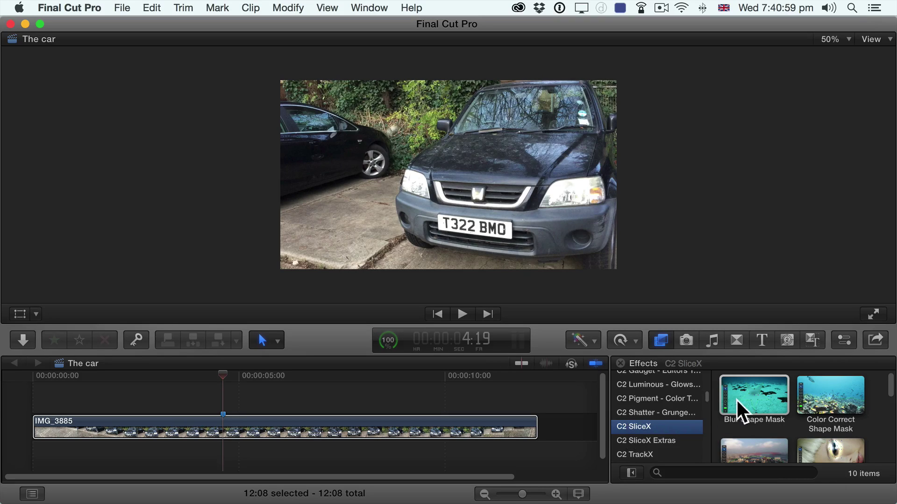
left_click(760, 398)
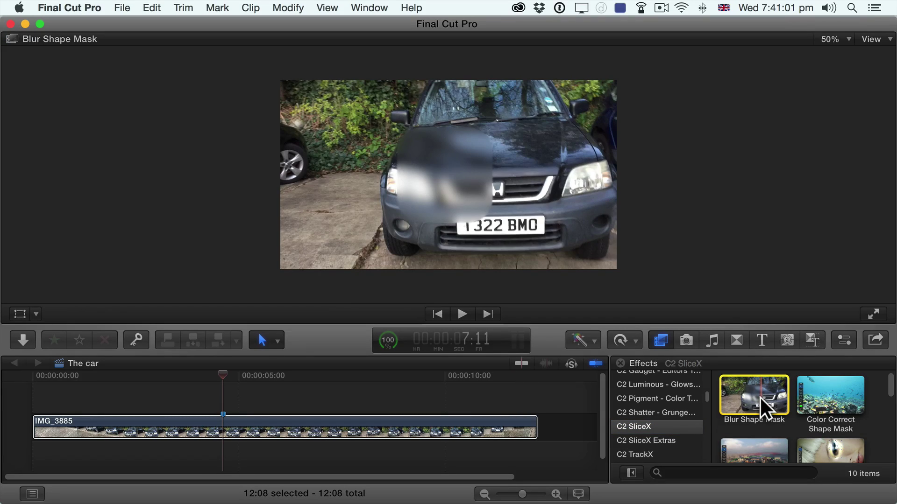
left_click_drag(760, 397, 220, 425)
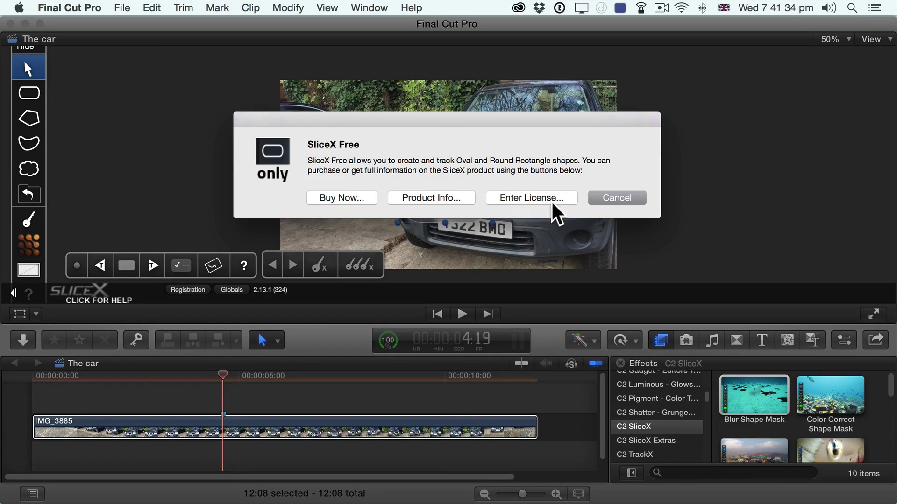
left_click(613, 197)
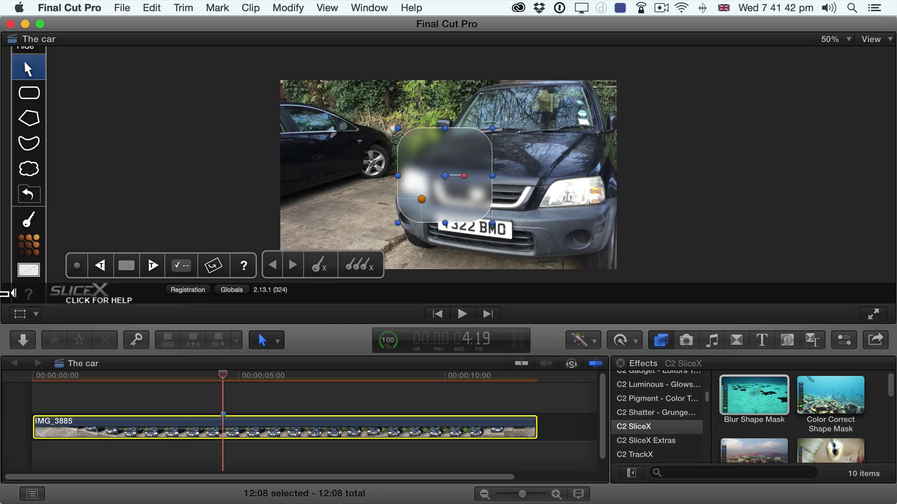
left_click(14, 293)
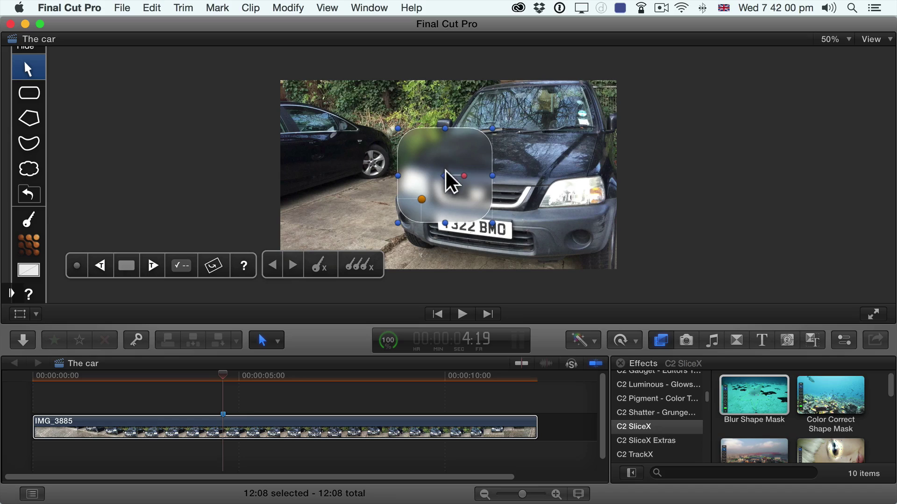
Square off the blur mask's rounded corners and centre the shape over the car's number plate
left_click_drag(445, 176, 465, 164)
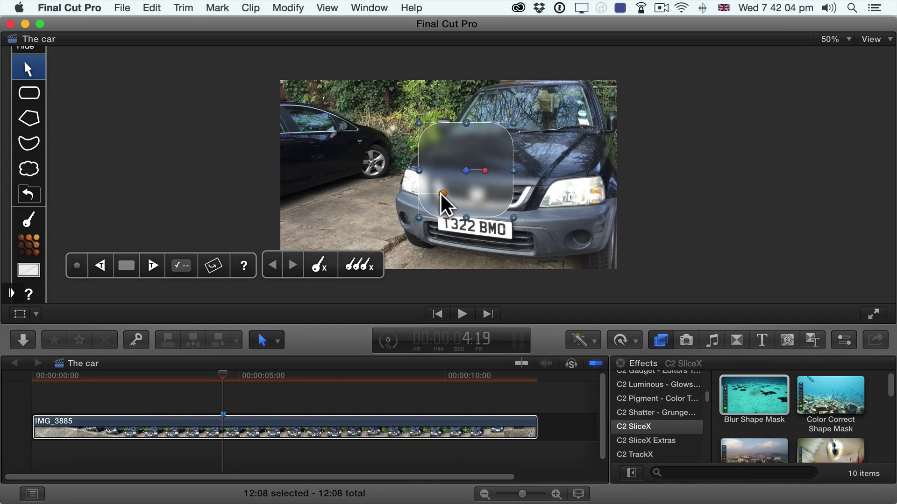
left_click_drag(424, 196, 410, 224)
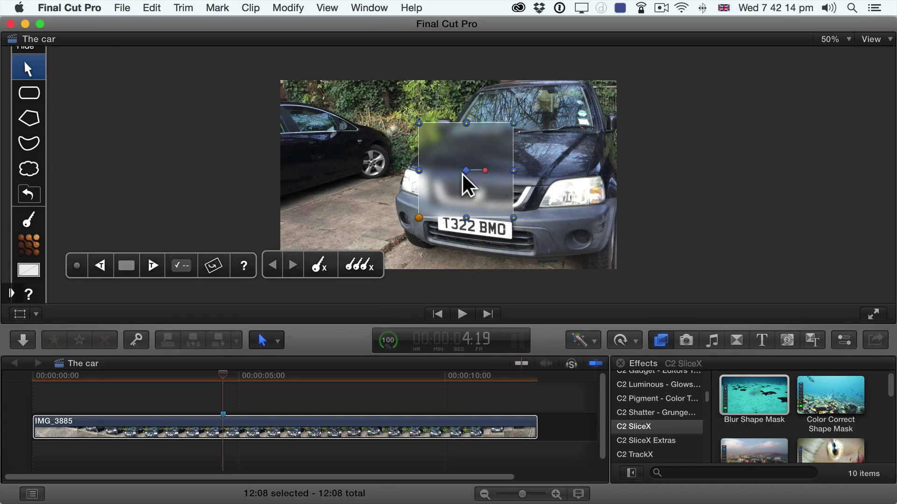
left_click_drag(465, 173, 474, 230)
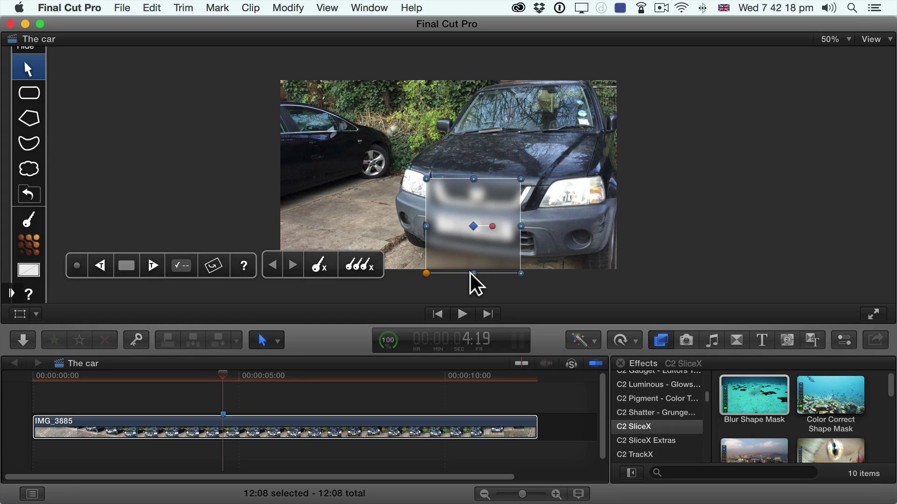
Reduce the blur mask's height and rotate it by about -6.6° to follow the tilt of the number plate
left_click_drag(474, 278, 472, 260)
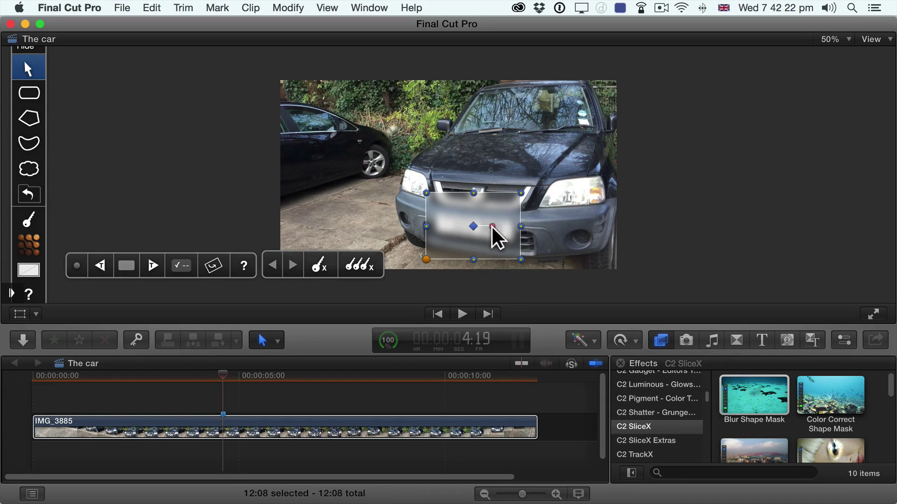
left_click_drag(493, 227, 544, 254)
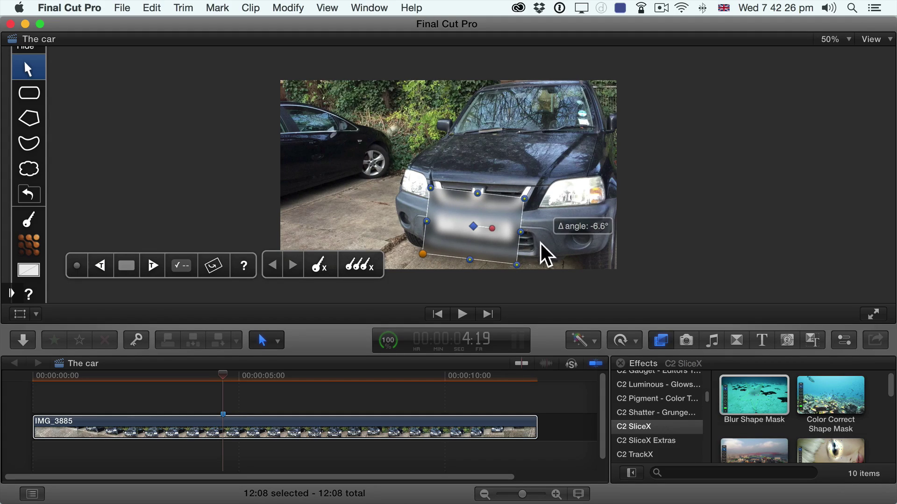
left_click_drag(469, 265, 467, 261)
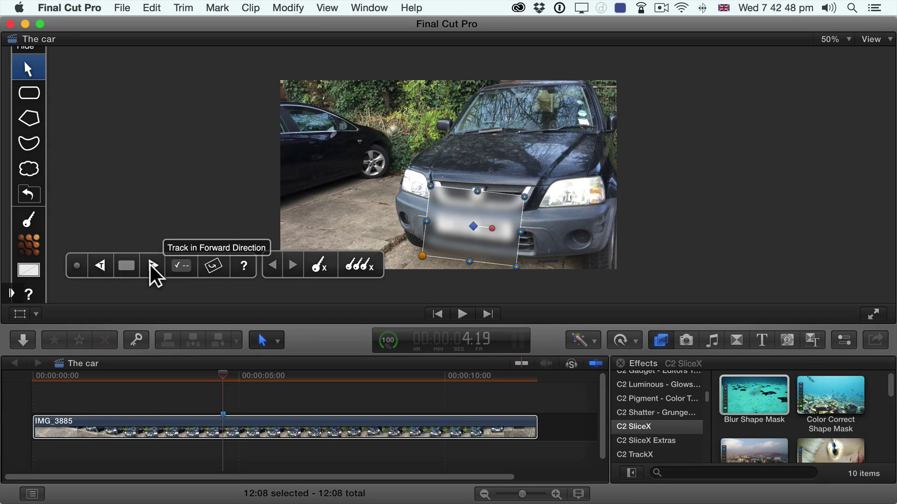
Track the blur mask forward from the marked frame, stopping near the end of the clip
left_click(152, 267)
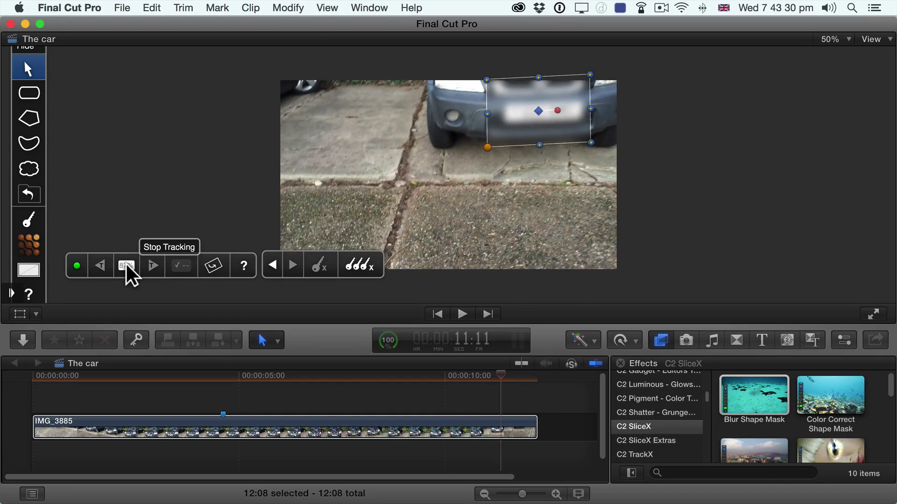
left_click(127, 270)
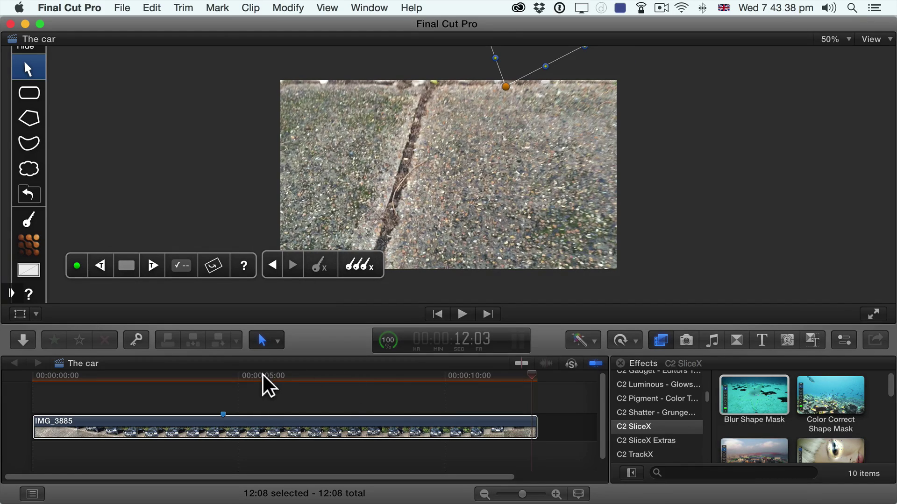
Play the clip from the marker at 4:19 to check that the blur follows the plate in the forward-tracked section
left_click(225, 381)
mouse_move(224, 382)
left_mouse_down()
mouse_move(104, 380)
mouse_move(223, 389)
left_mouse_up()
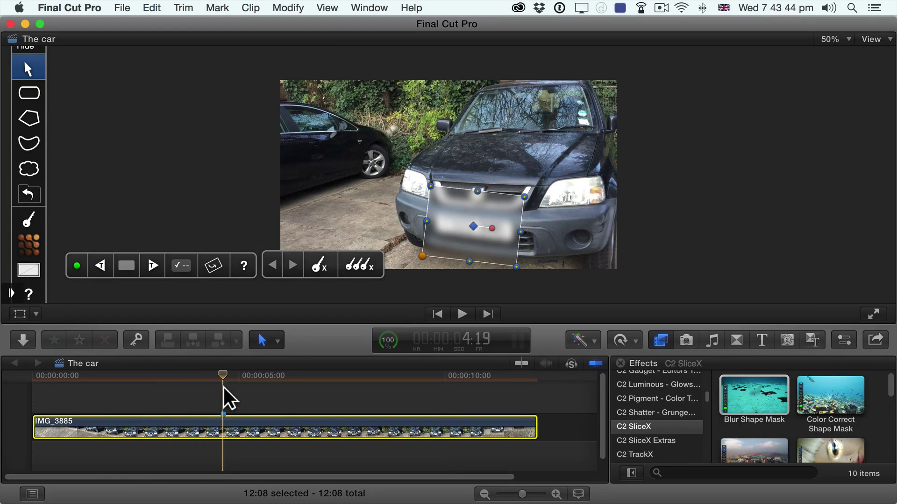
key("space")
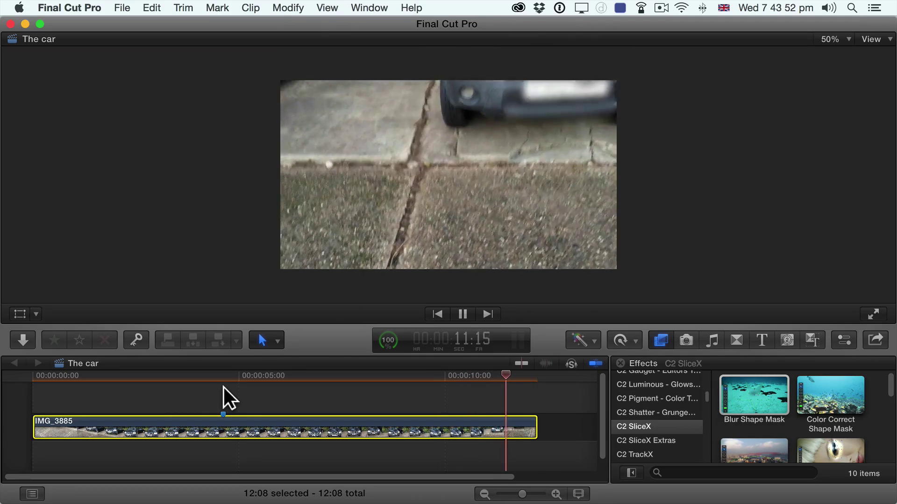
key("space")
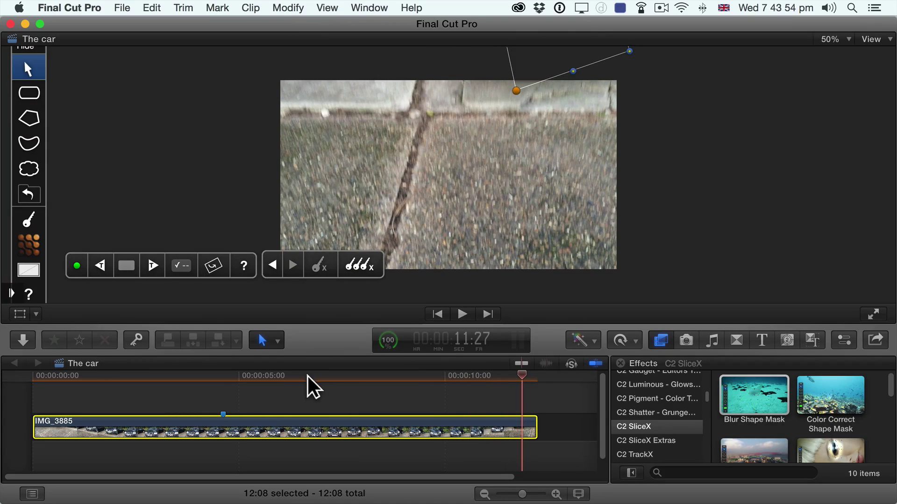
Return to the marker at 4:19 and track the blur mask backward, stopping near the start of the clip
left_click_drag(307, 378, 225, 380)
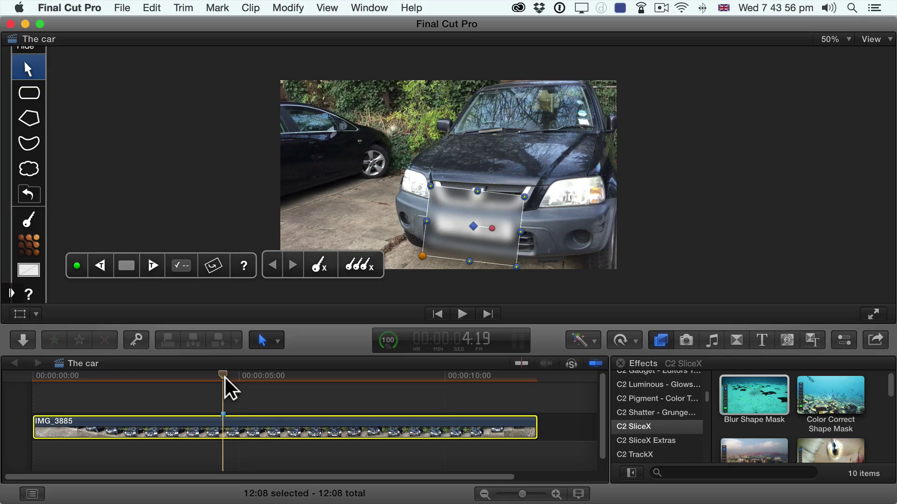
left_click(101, 267)
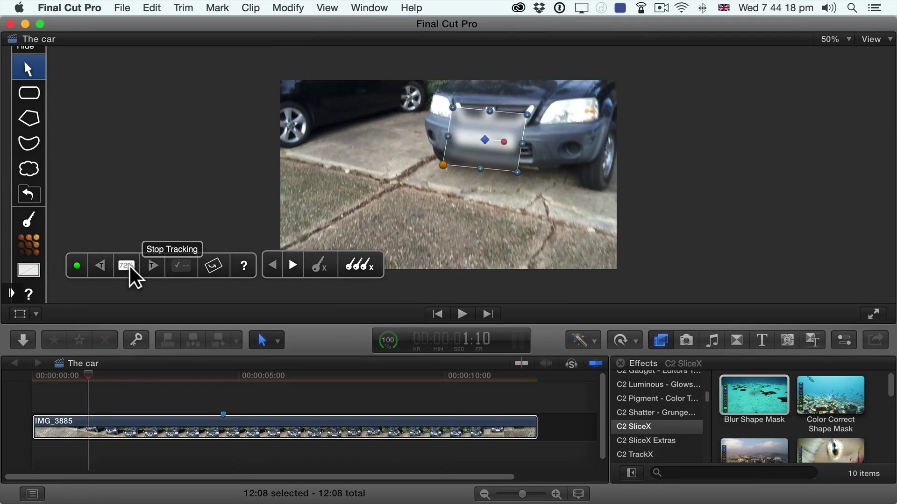
left_click(130, 265)
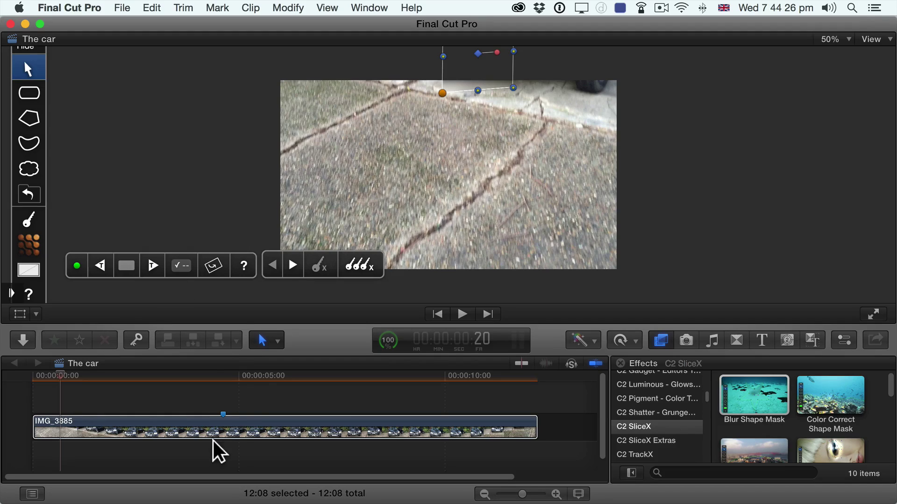
Play the opening section of the clip to check the backward-tracked blur on the plate
left_click(460, 313)
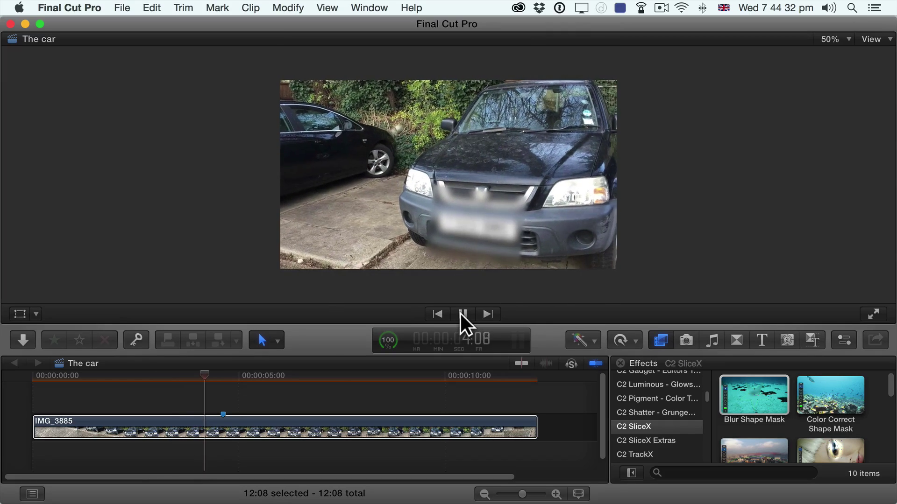
left_click(461, 313)
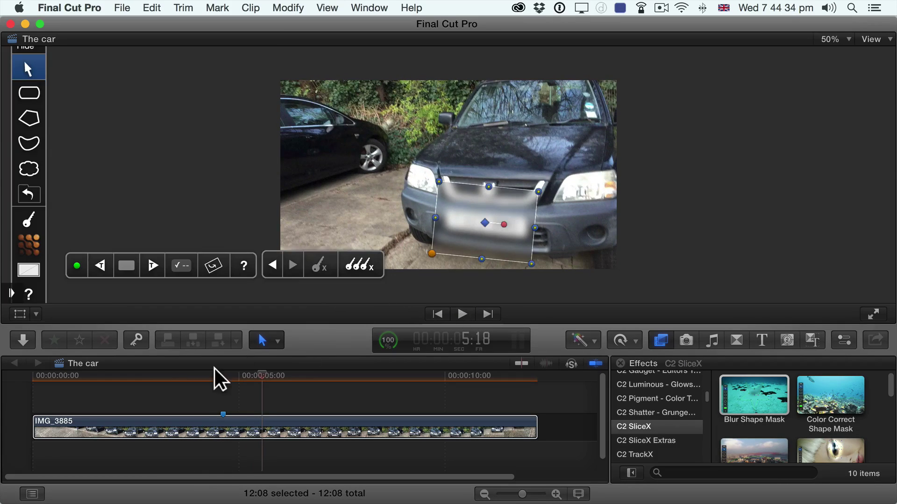
At the marker frame, reduce the blur mask's height and width so it fits tightly around the number plate
left_click(216, 379)
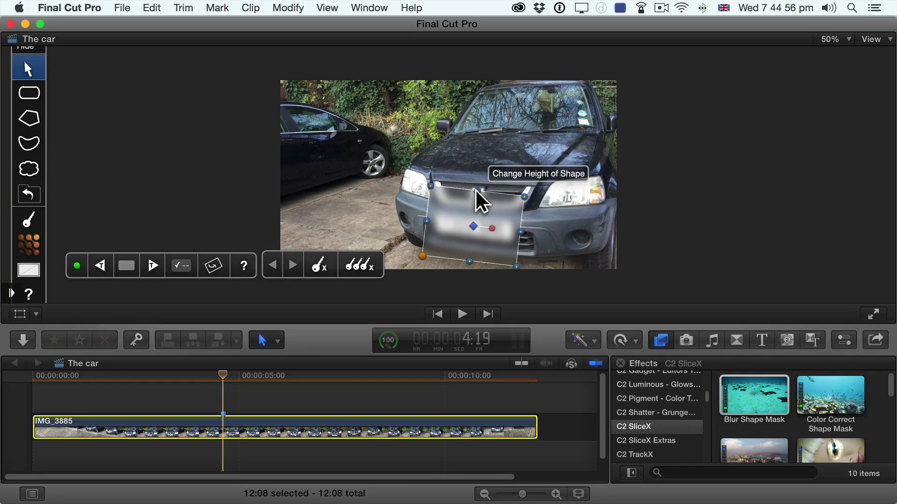
left_click_drag(476, 190, 430, 220)
Play the whole clip from the beginning to check the tightened blur over the number plate
left_click(201, 389)
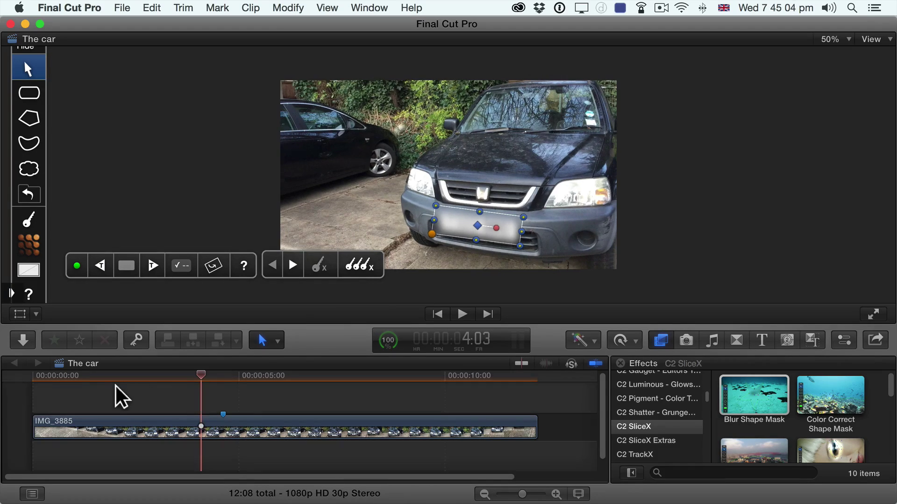
left_click(33, 378)
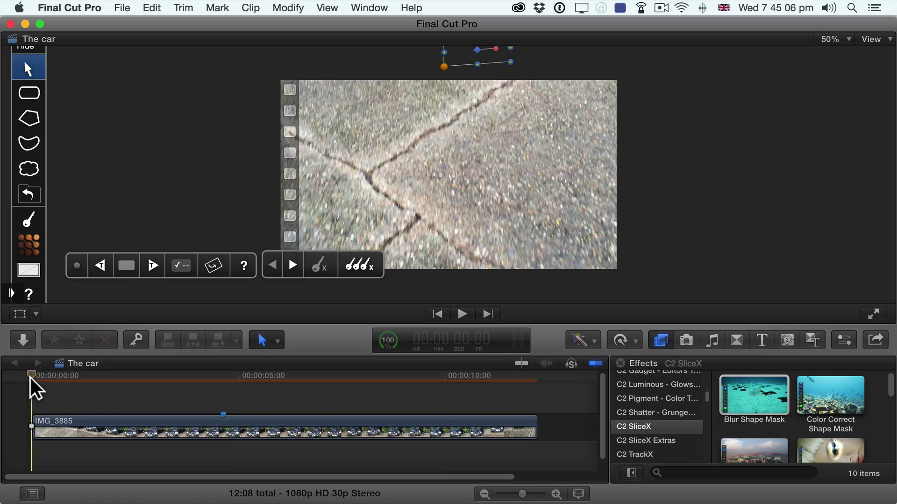
left_click(463, 314)
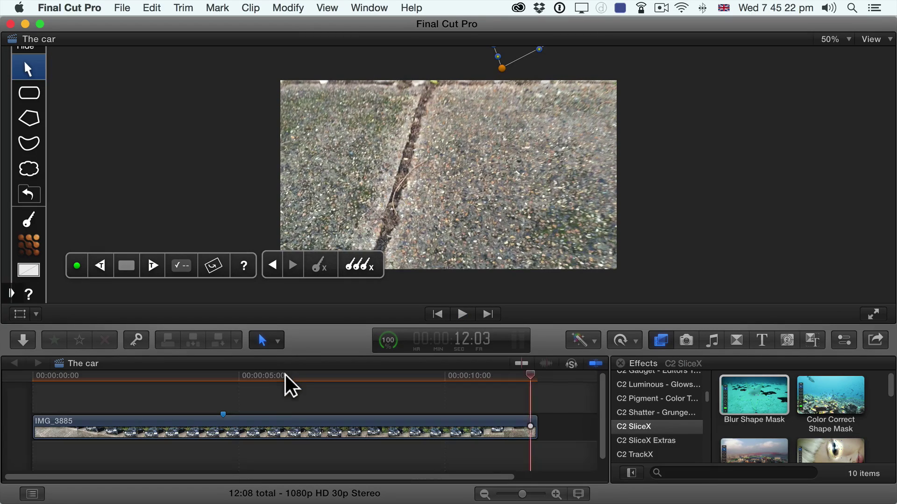
Check the blurred plate at 6:01, display the clip's Blur Shape Mask parameters, and return the playhead to the marker at 4:19
left_click_drag(284, 375, 281, 377)
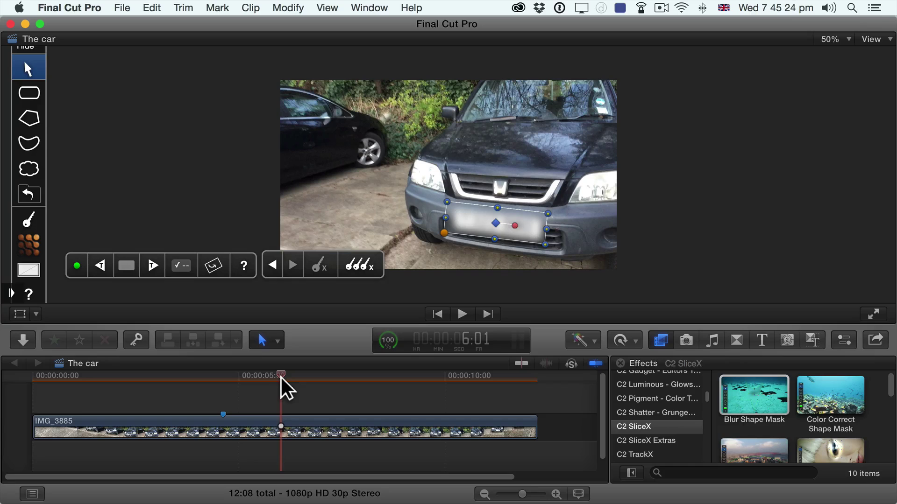
left_click(843, 341)
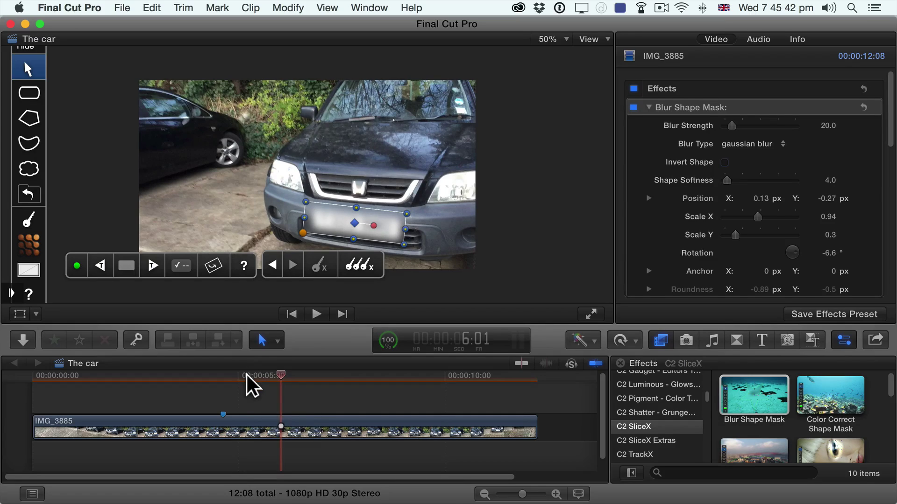
left_click_drag(246, 374, 225, 376)
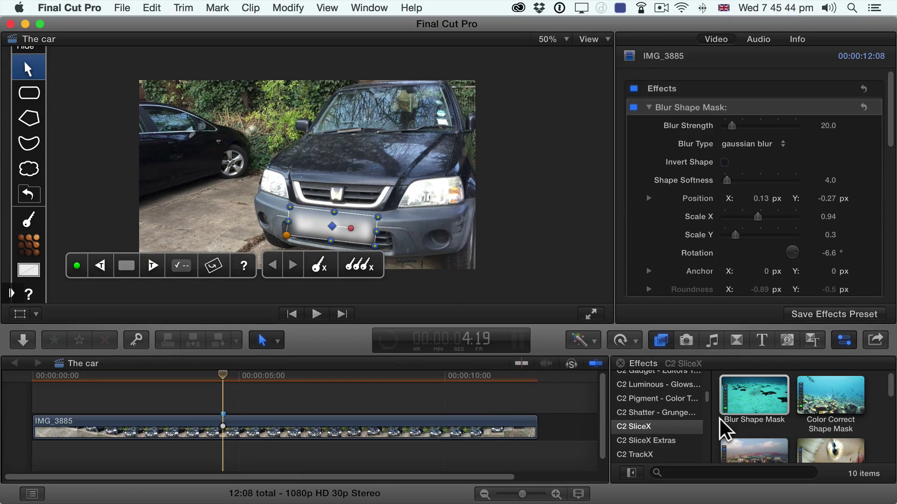
Browse the other effects in the C2 SliceX category, from Color Correct Shape Mask to Object Remover and Pixelate Shape Mask
left_click(627, 425)
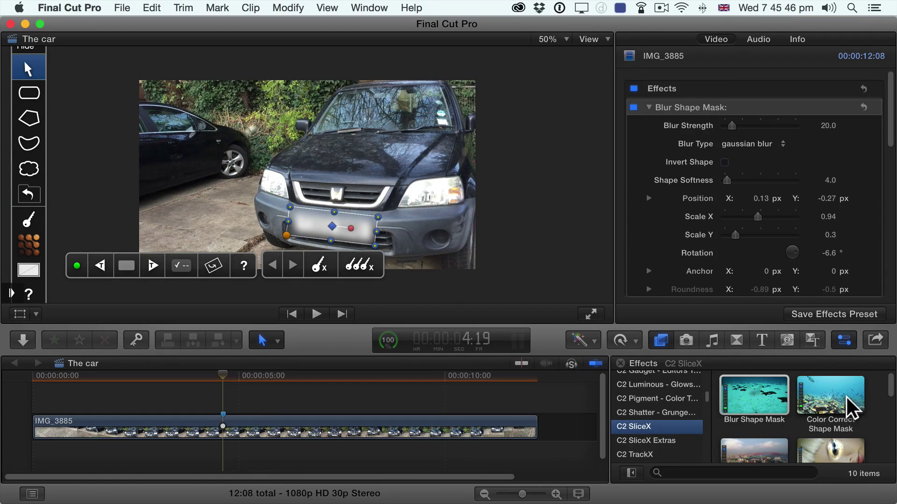
scroll(843, 397, "down", 3)
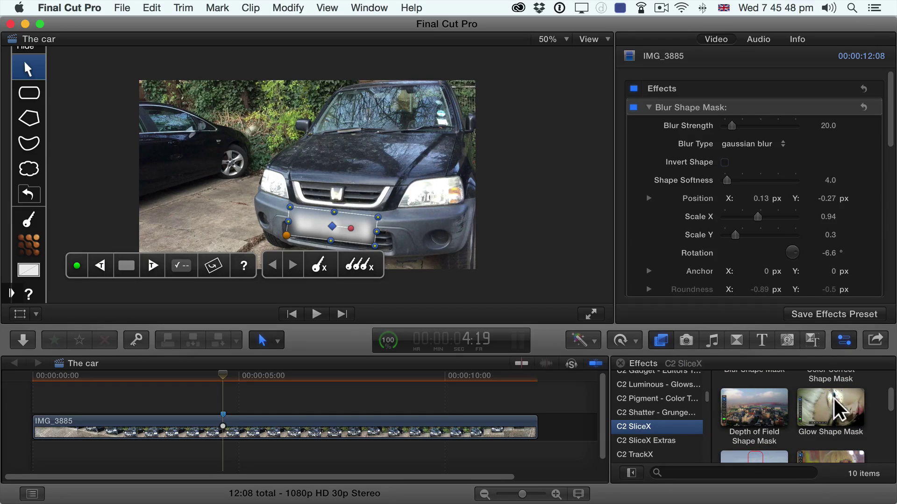
scroll(754, 412, "down", 3)
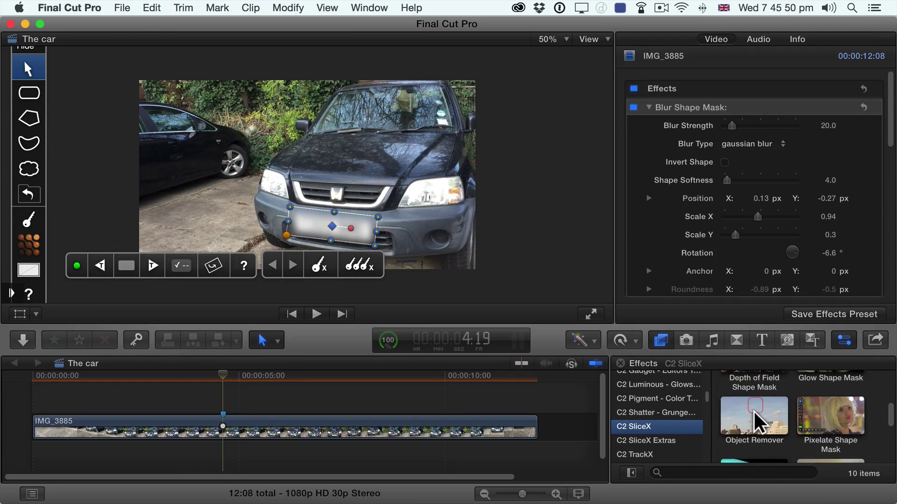